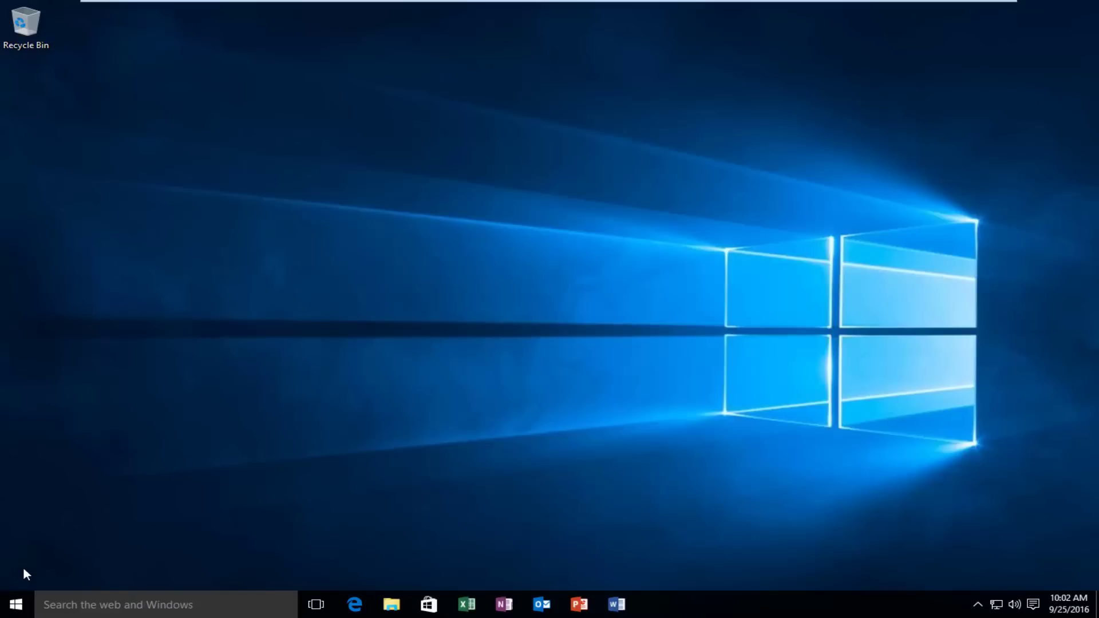
Step: Search the system for "this pc", open This PC and maximize its window
{"action": "left_click", "coordinate": [16, 604]}
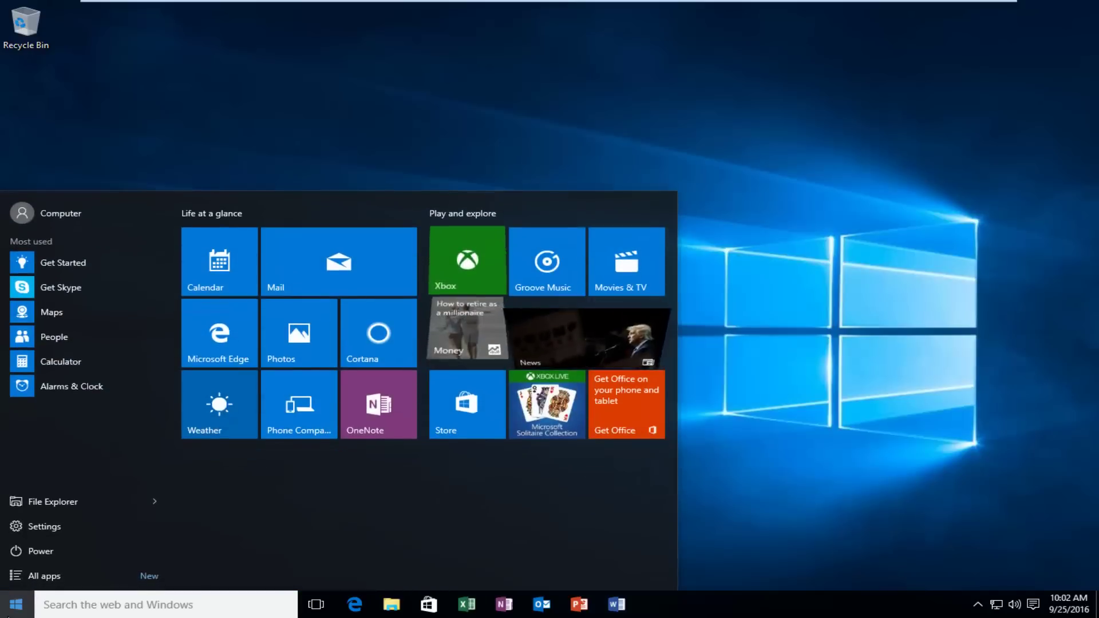
{"action": "type", "text": "the"}
{"action": "key", "text": "BackSpace"}
{"action": "type", "text": "is"}
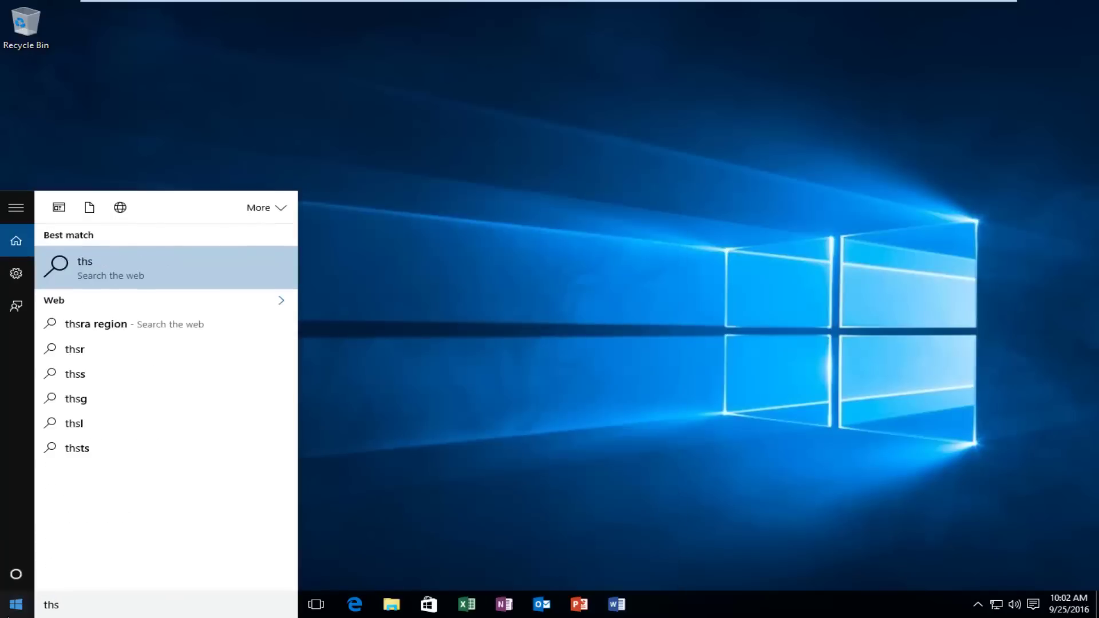
{"action": "key", "text": "BackSpace"}
{"action": "key", "text": "BackSpace"}
{"action": "type", "text": "is pc"}
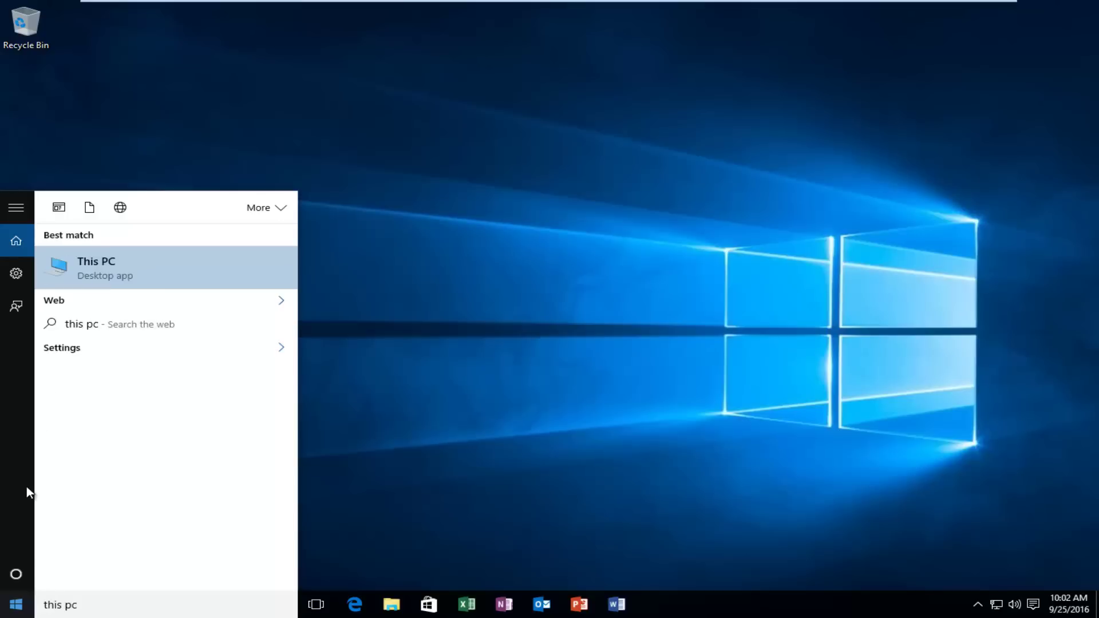
{"action": "left_click", "coordinate": [96, 266]}
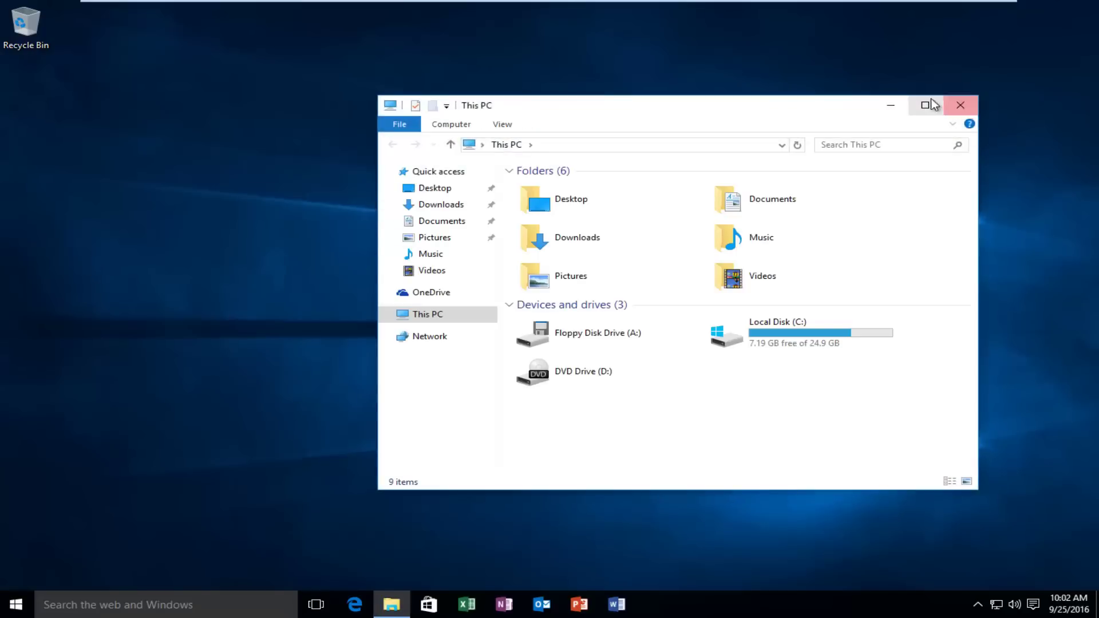
{"action": "left_click", "coordinate": [925, 105]}
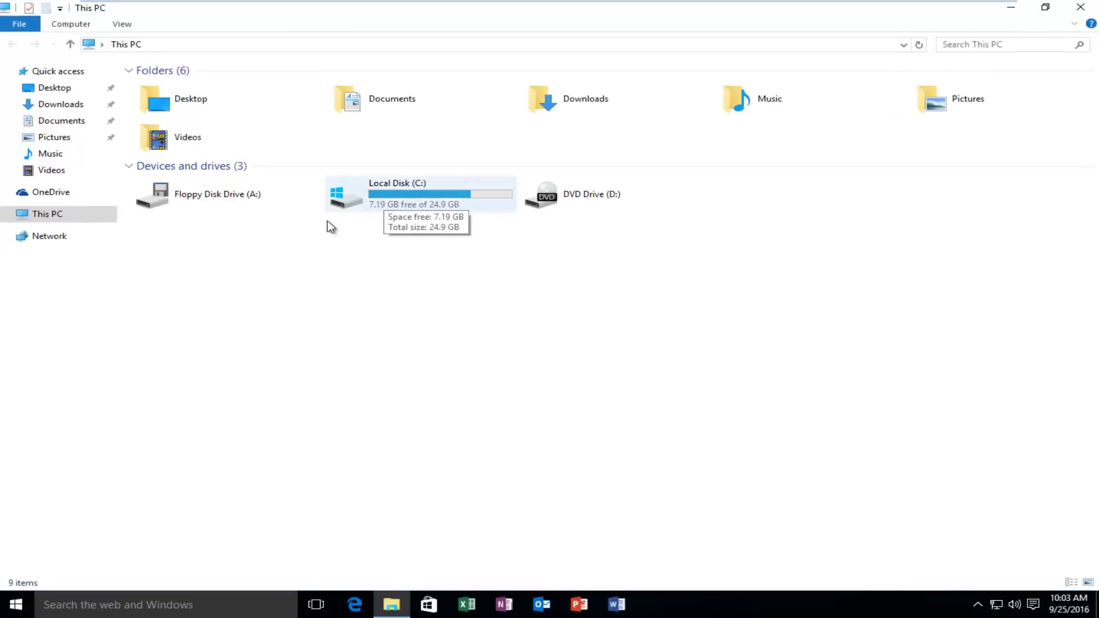
Step: Try to turn on BitLocker for Local Disk (C:), and cancel the encryption wizard
{"action": "right_click", "coordinate": [395, 200]}
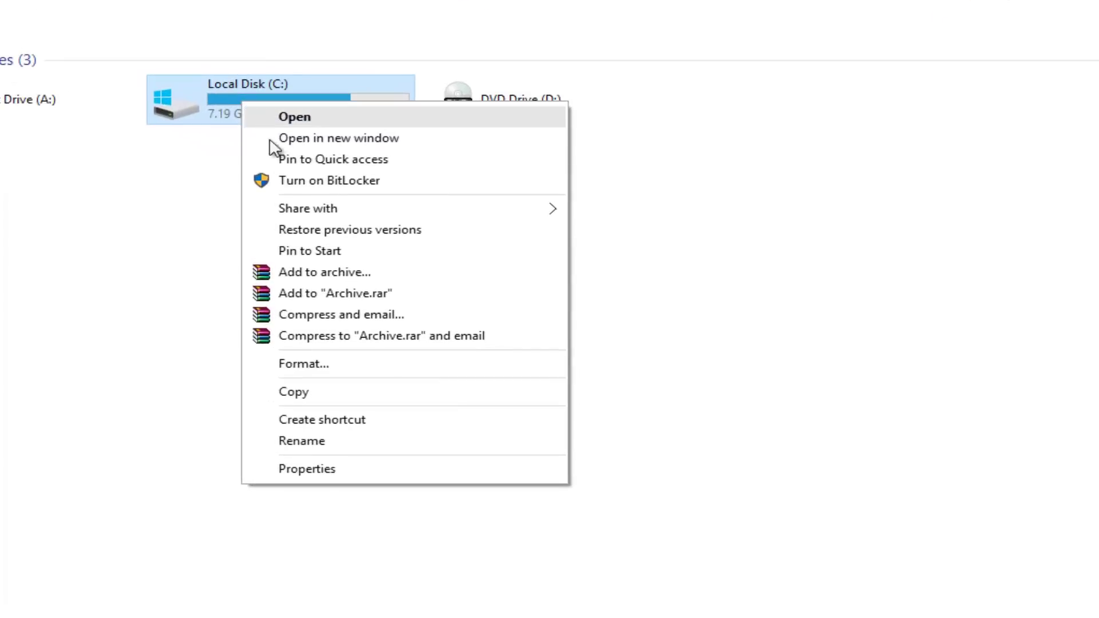
{"action": "left_click", "coordinate": [349, 182]}
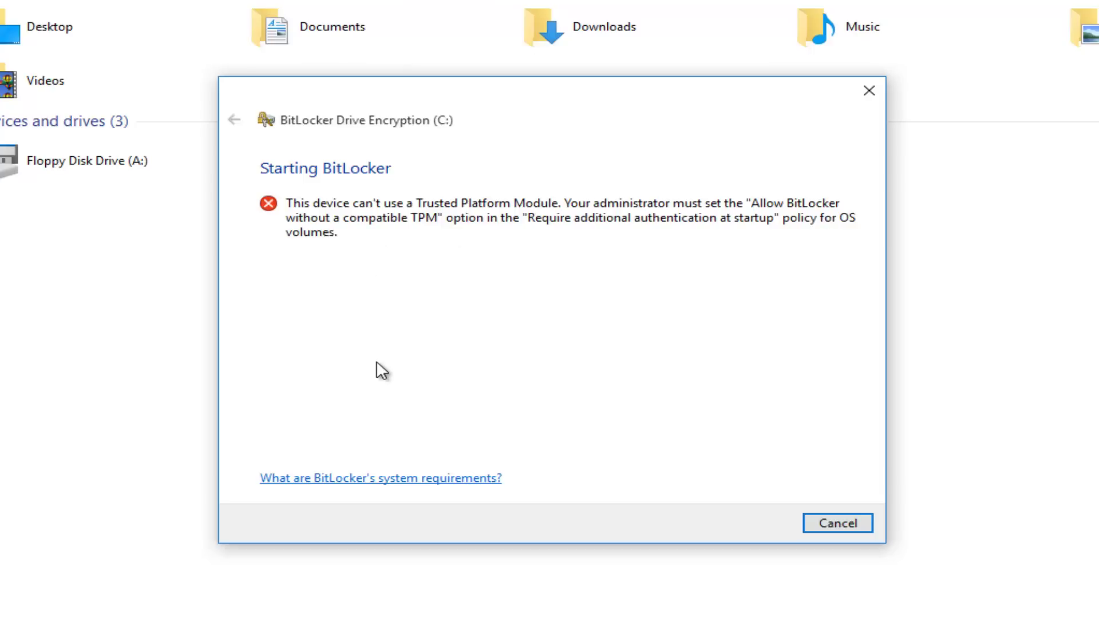
{"action": "left_click", "coordinate": [831, 524]}
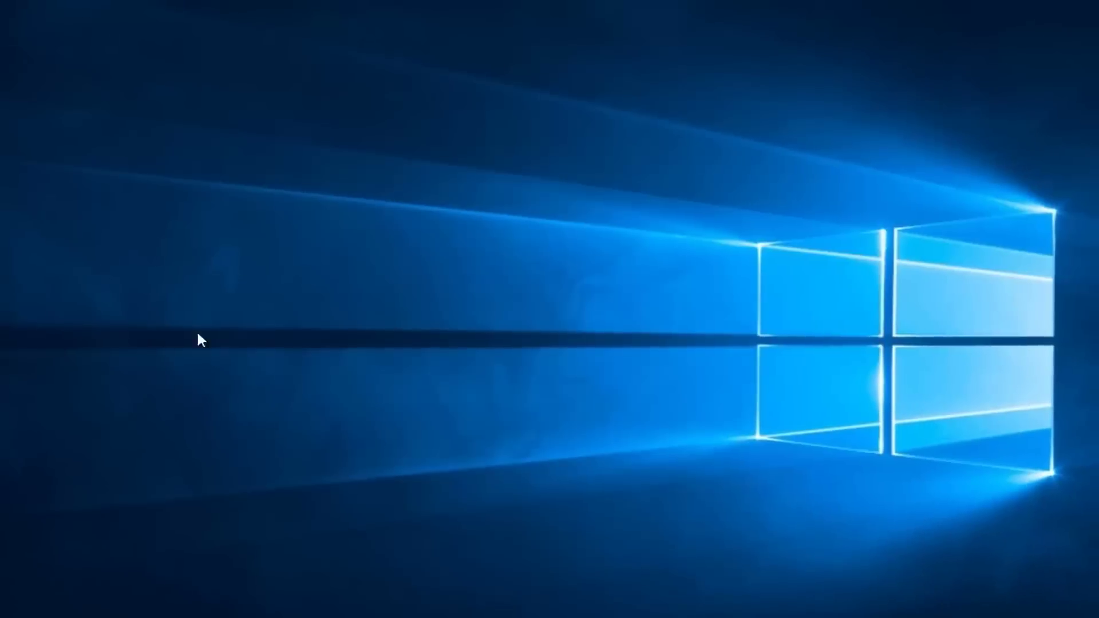
Step: Search for the local group policy editor, open it maximized and widen the policy tree so the folder names are readable
{"action": "key", "text": "super"}
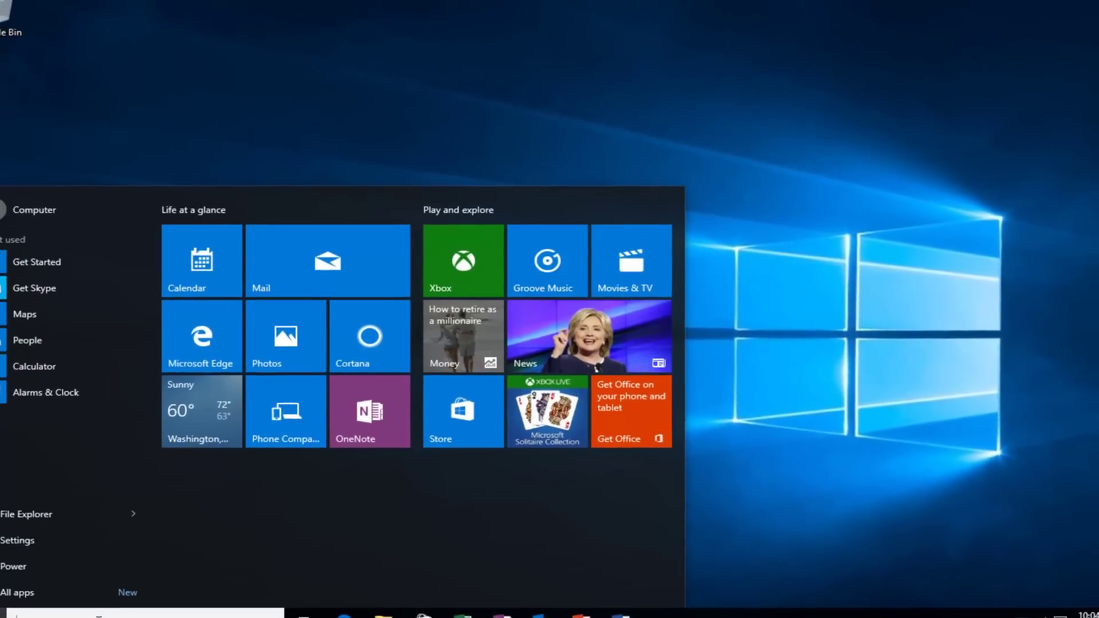
{"action": "type", "text": "lo"}
{"action": "type", "text": "cal gro"}
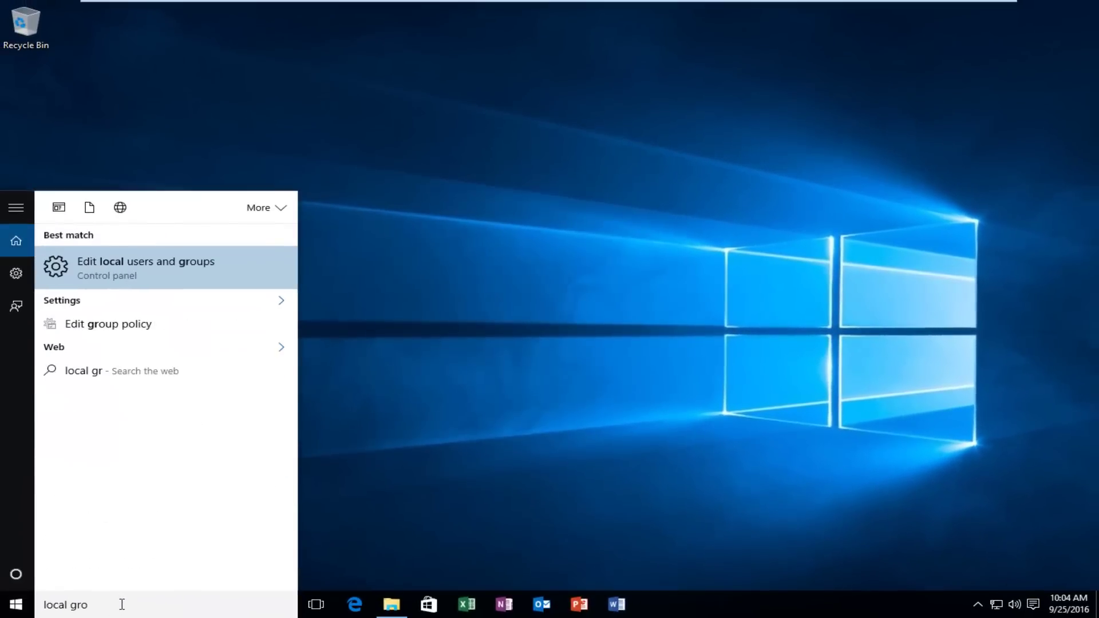
{"action": "type", "text": "up polic"}
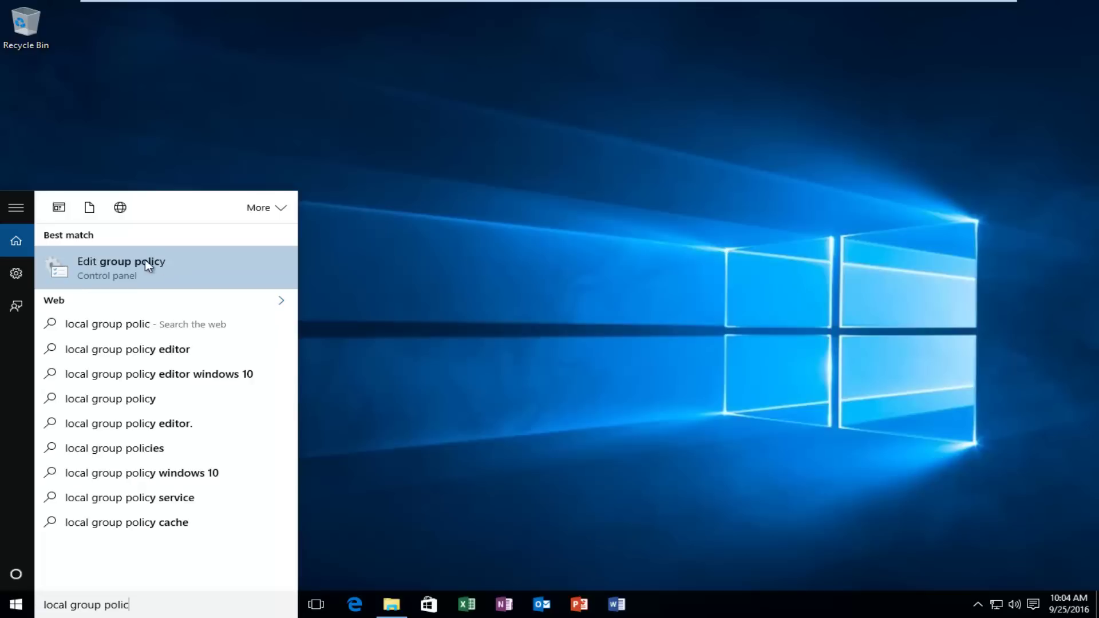
{"action": "left_click", "coordinate": [105, 262]}
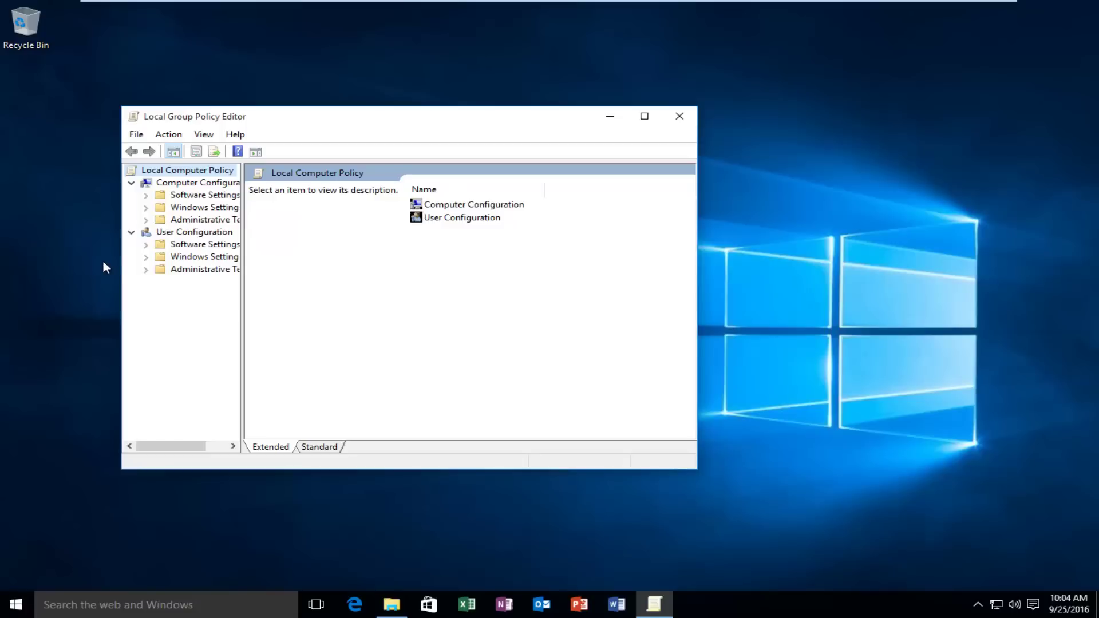
{"action": "left_click", "coordinate": [642, 117]}
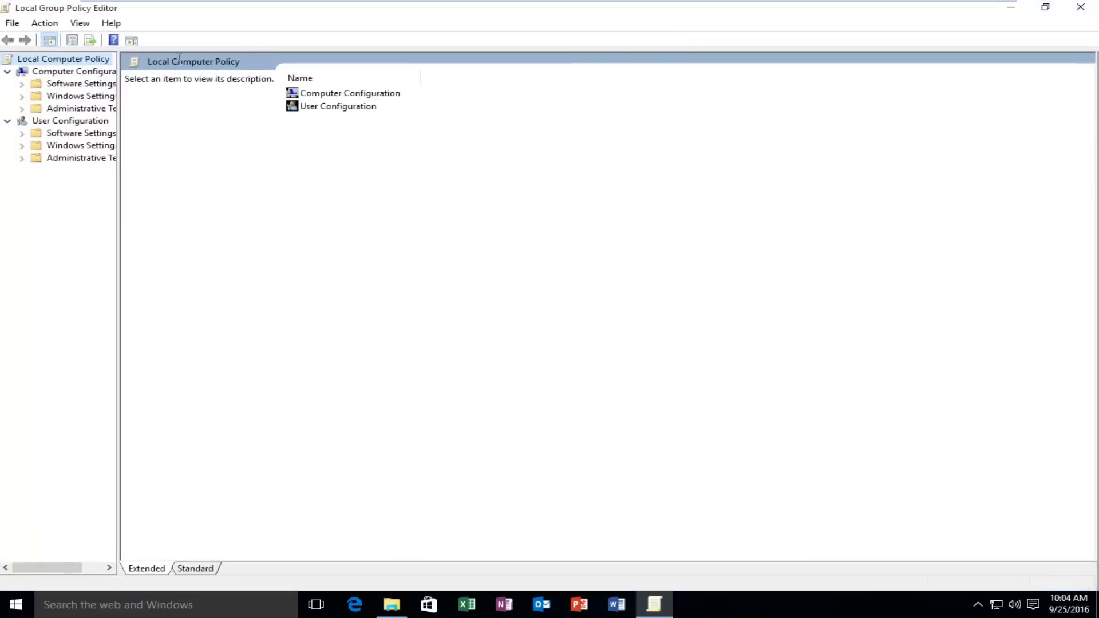
{"action": "left_click_drag", "start_coordinate": [119, 66], "coordinate": [195, 67]}
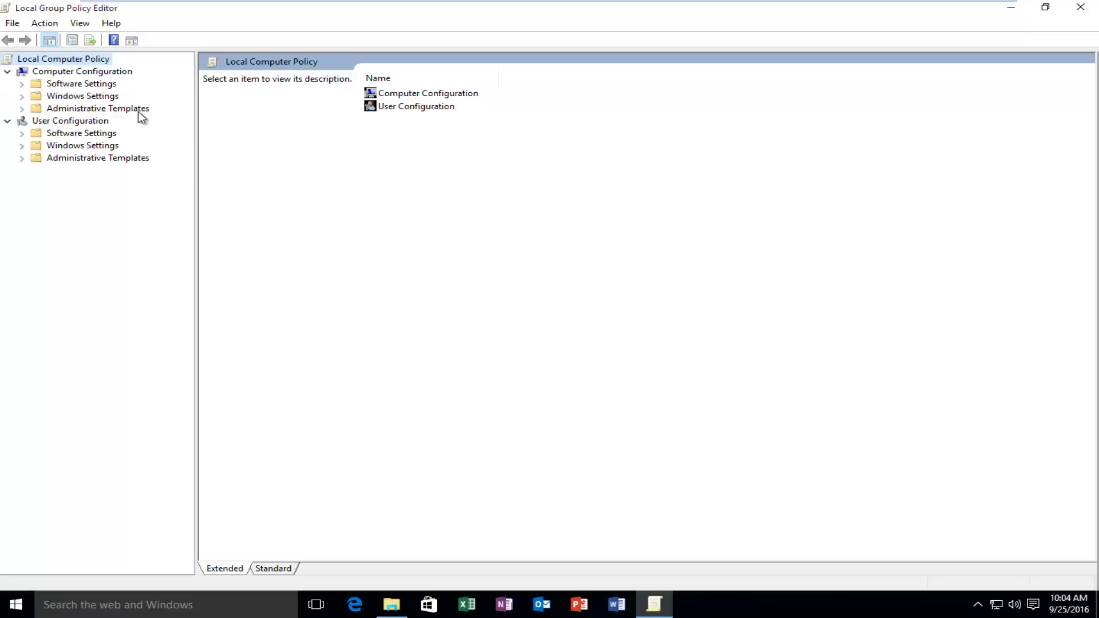
Step: Under Computer Configuration, go to Administrative Templates, Windows Components, BitLocker Drive Encryption, and show the Operating System Drives policies
{"action": "left_click", "coordinate": [21, 109]}
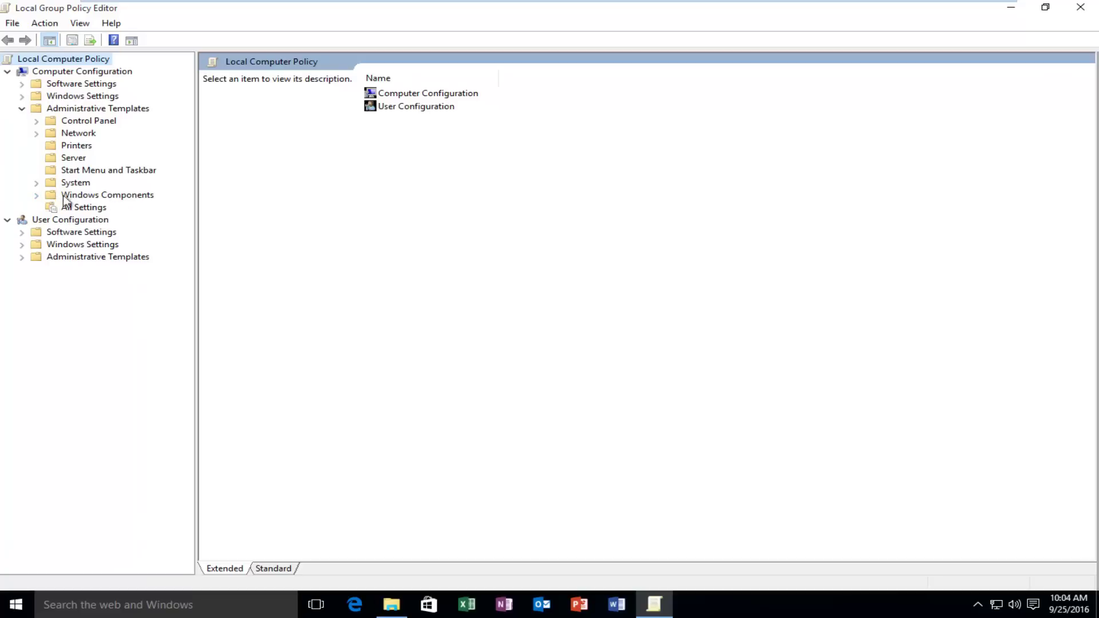
{"action": "left_click", "coordinate": [36, 197]}
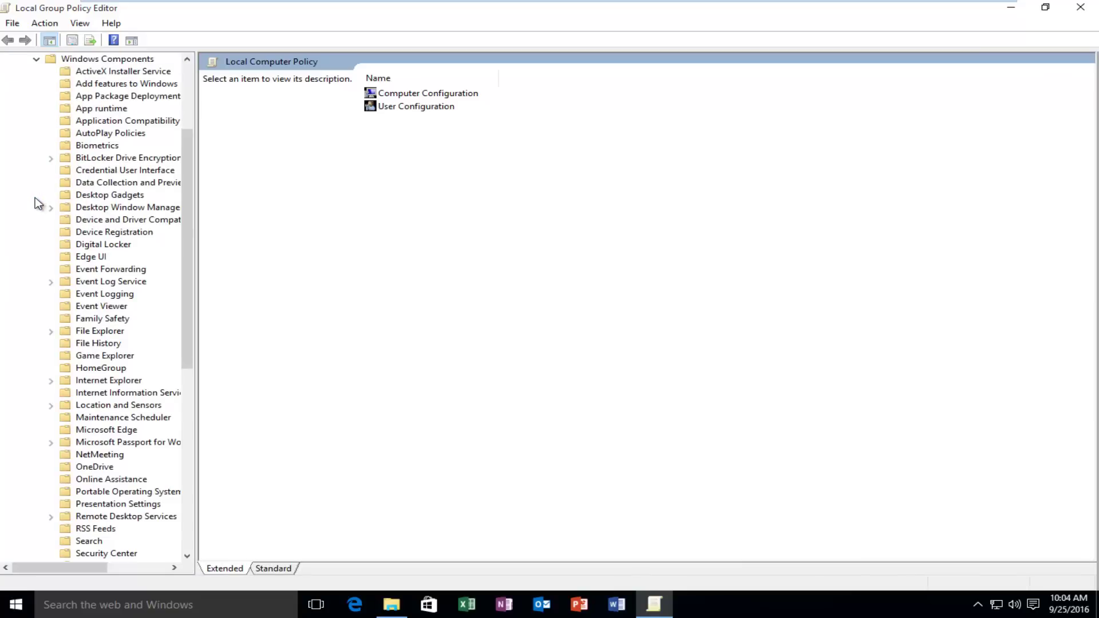
{"action": "left_click", "coordinate": [51, 158]}
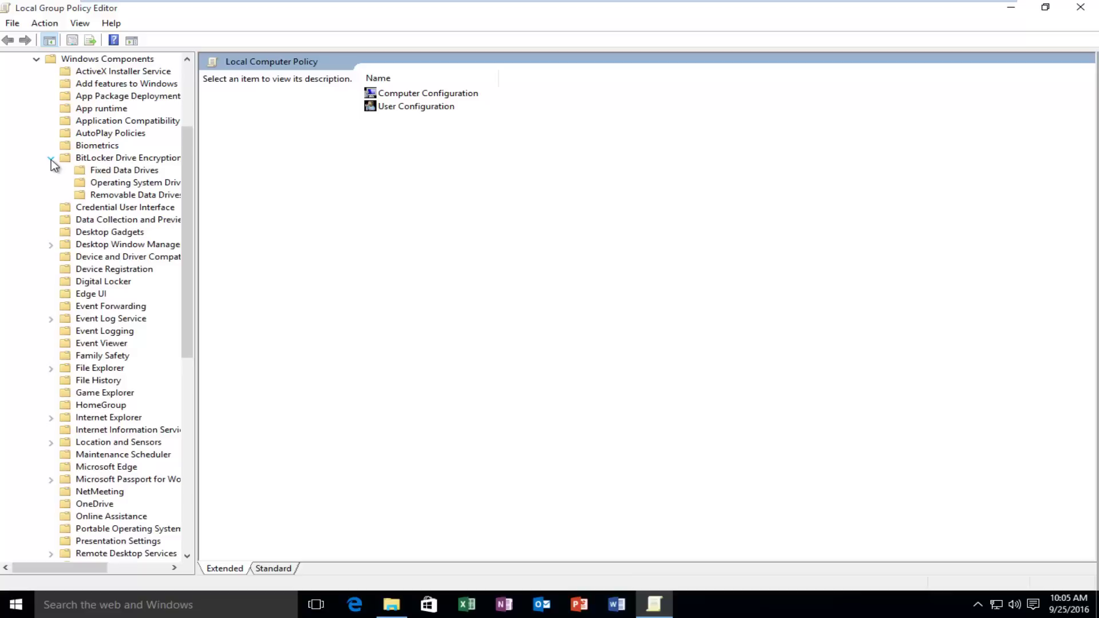
{"action": "left_click", "coordinate": [95, 187]}
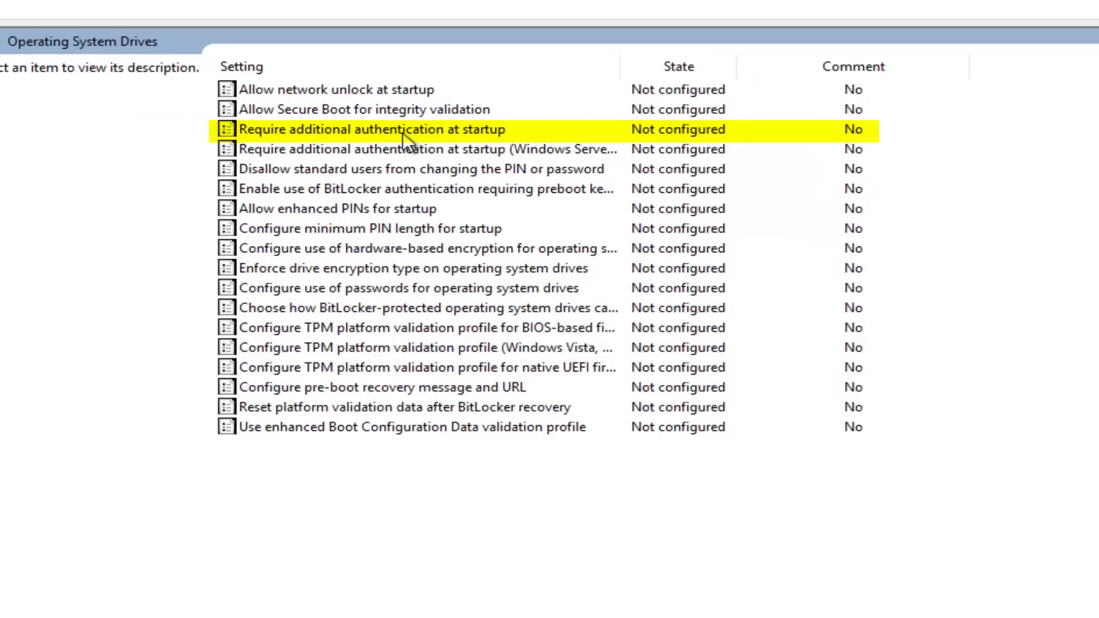
Step: Enable the "Require additional authentication at startup" policy with BitLocker allowed without a compatible TPM, apply it and close the policy editor
{"action": "double_click", "coordinate": [403, 141]}
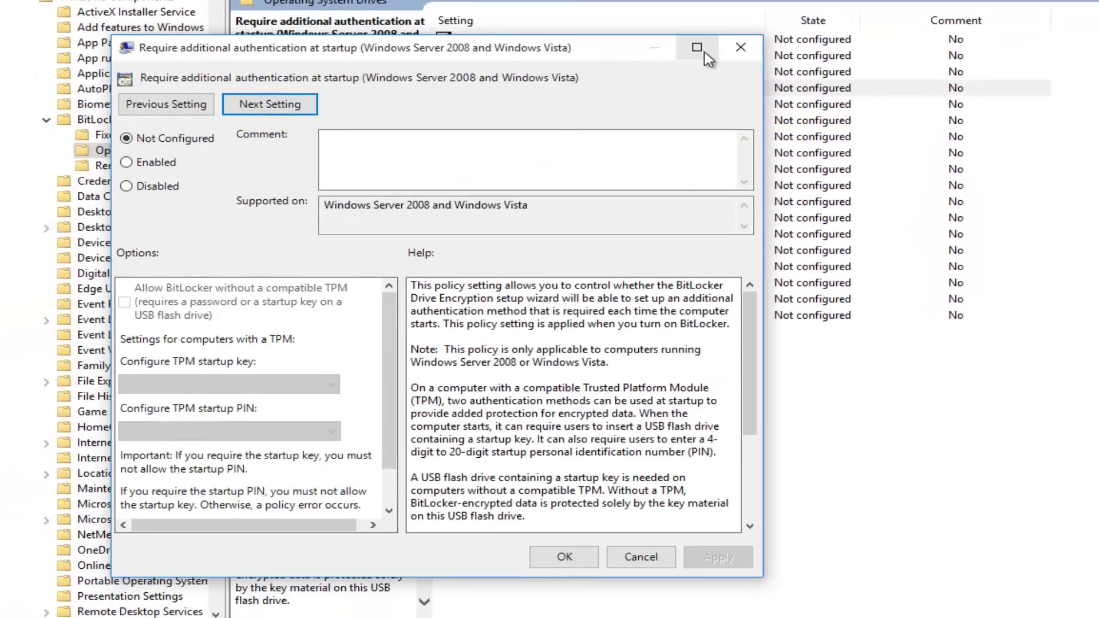
{"action": "left_click", "coordinate": [740, 47]}
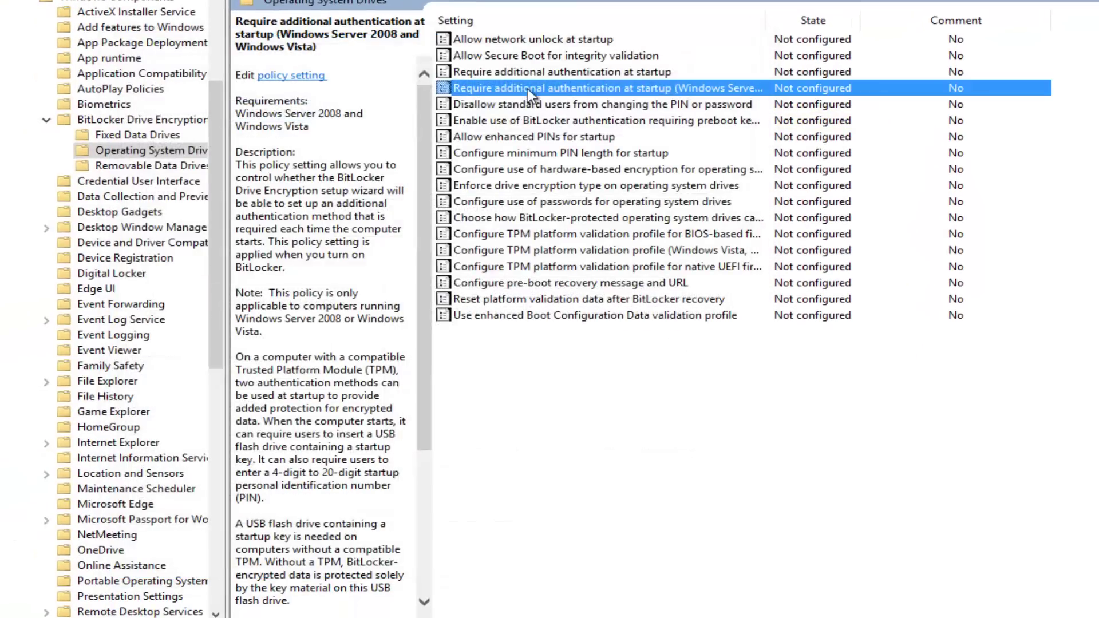
{"action": "left_click", "coordinate": [487, 76]}
{"action": "double_click", "coordinate": [487, 77]}
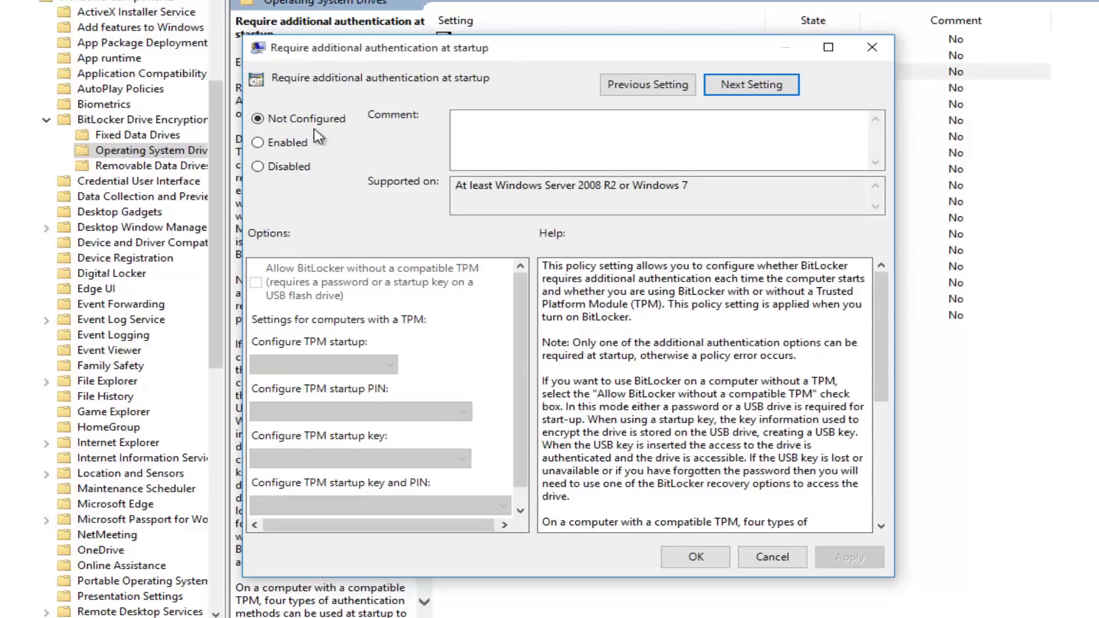
{"action": "left_click", "coordinate": [261, 147]}
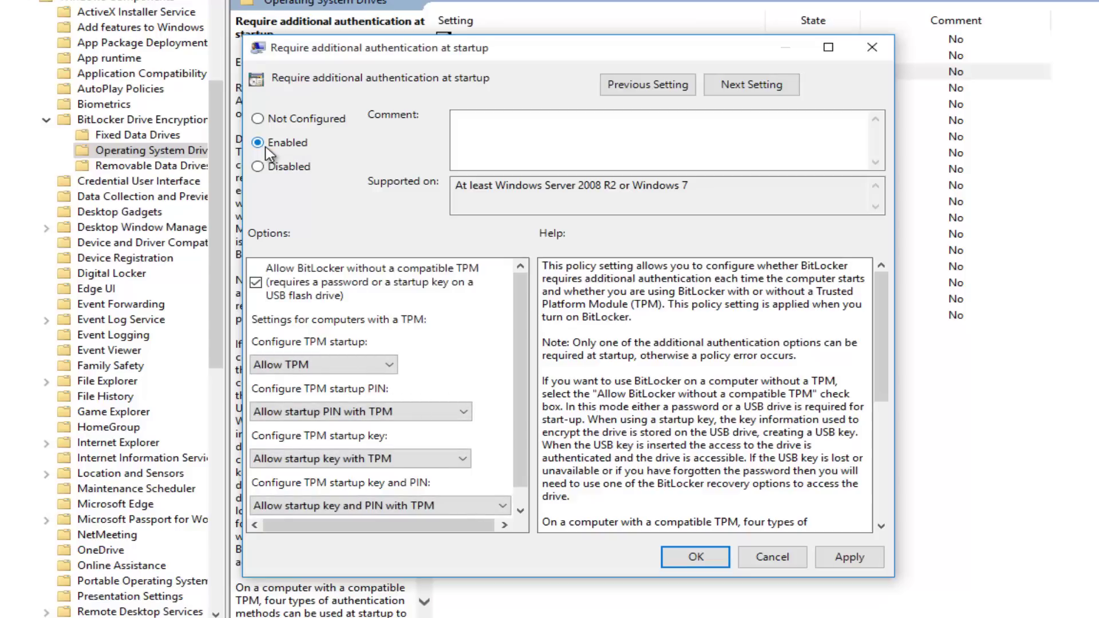
{"action": "left_click", "coordinate": [844, 563]}
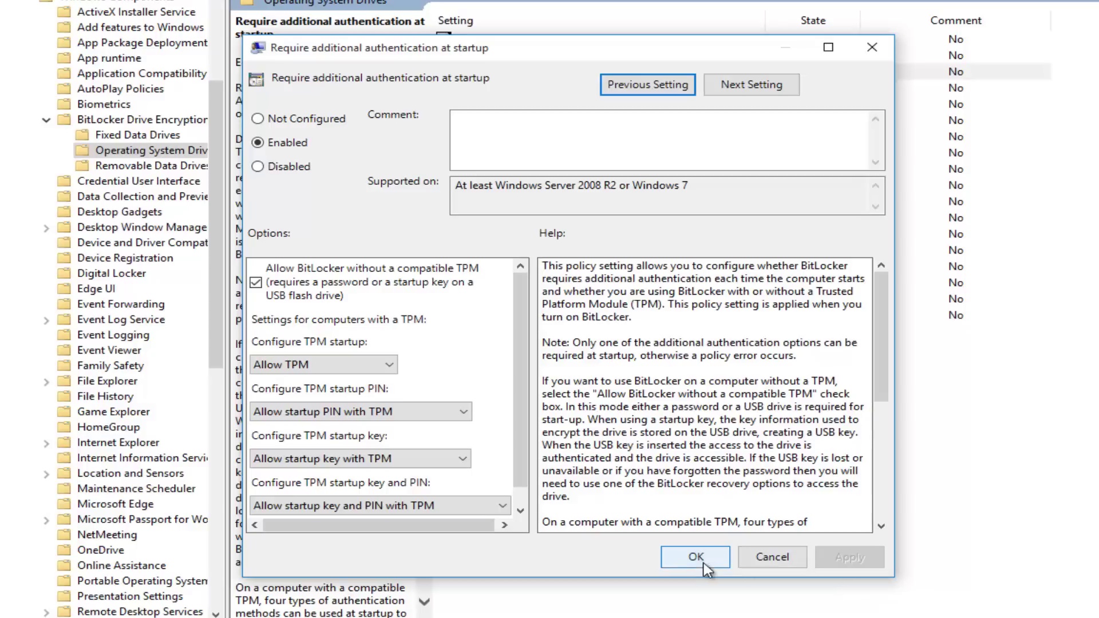
{"action": "left_click", "coordinate": [704, 564]}
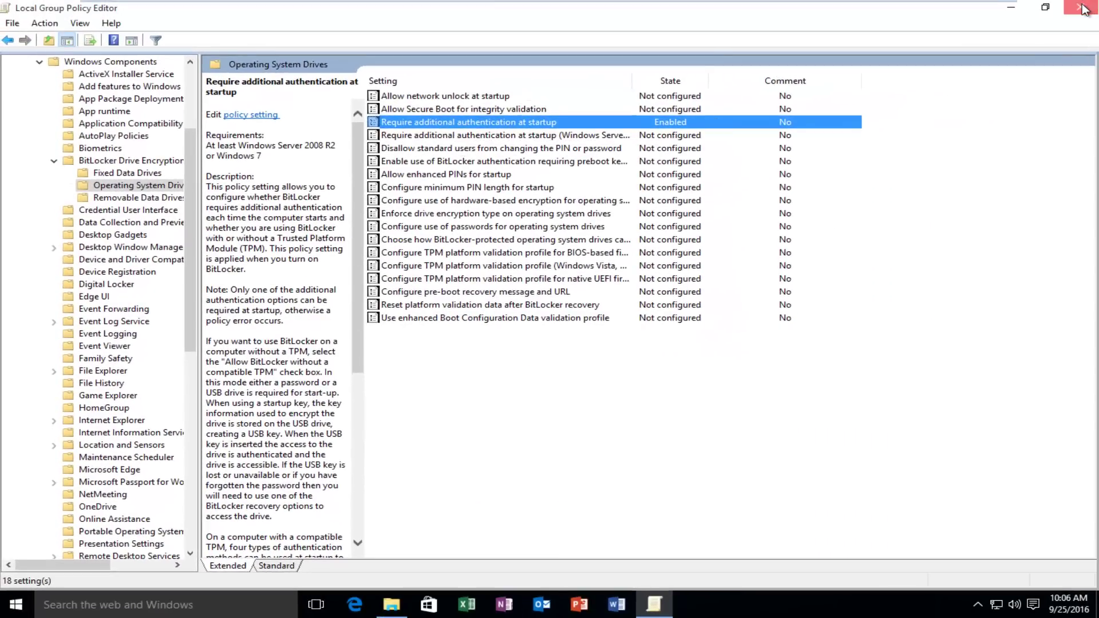
{"action": "left_click", "coordinate": [1081, 8]}
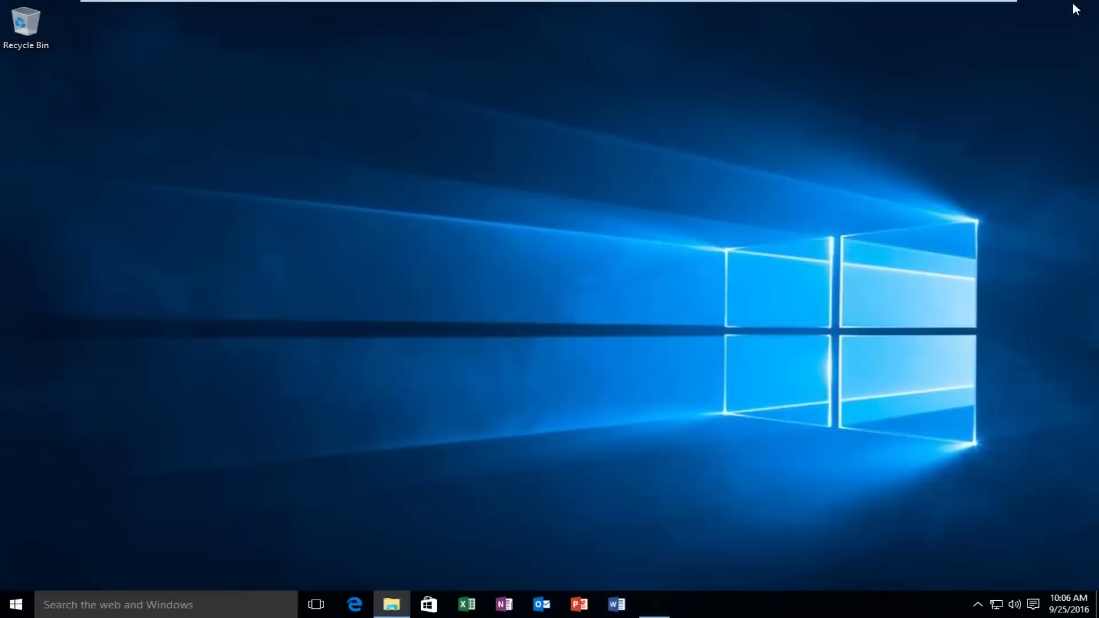
Step: Switch back to This PC in File Explorer and turn on BitLocker for Local Disk (C:)
{"action": "left_click", "coordinate": [391, 604]}
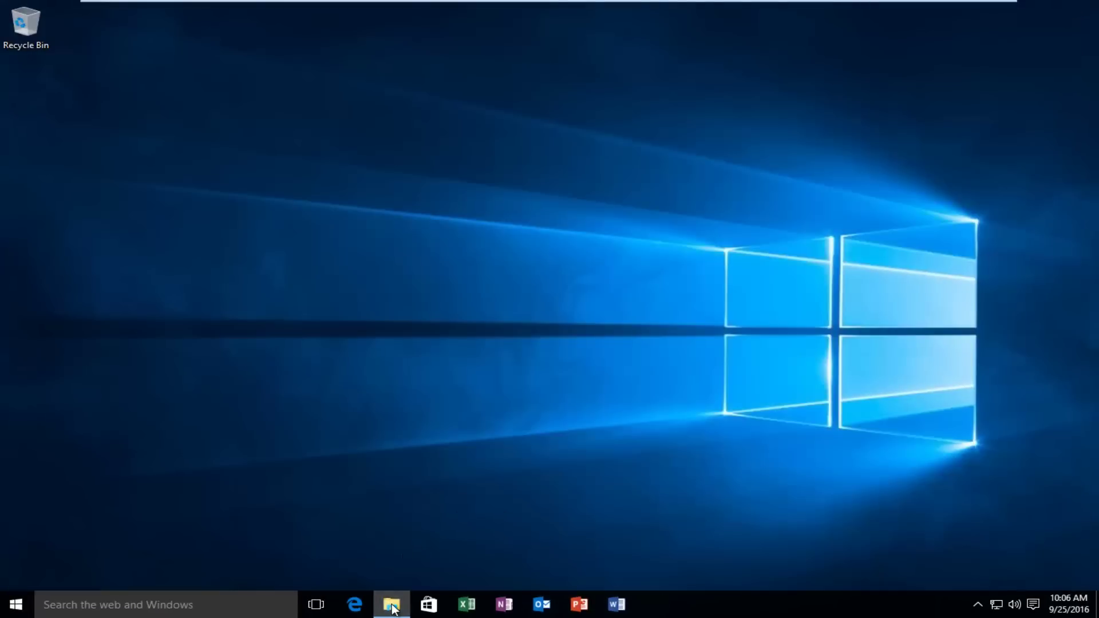
{"action": "left_click", "coordinate": [314, 390]}
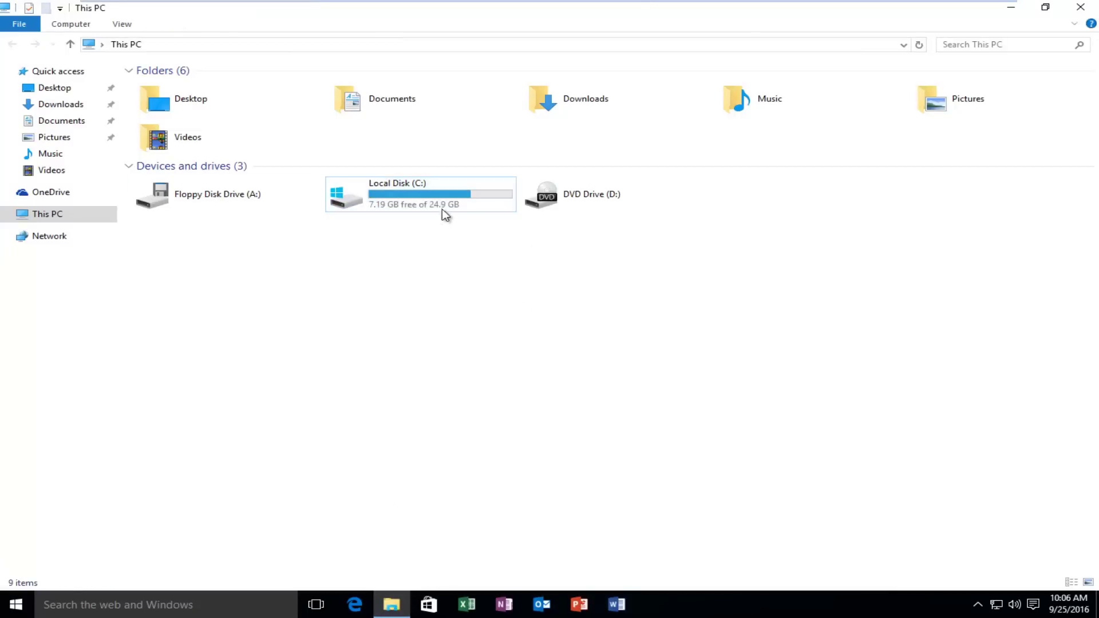
{"action": "left_click", "coordinate": [403, 186]}
{"action": "right_click", "coordinate": [404, 187]}
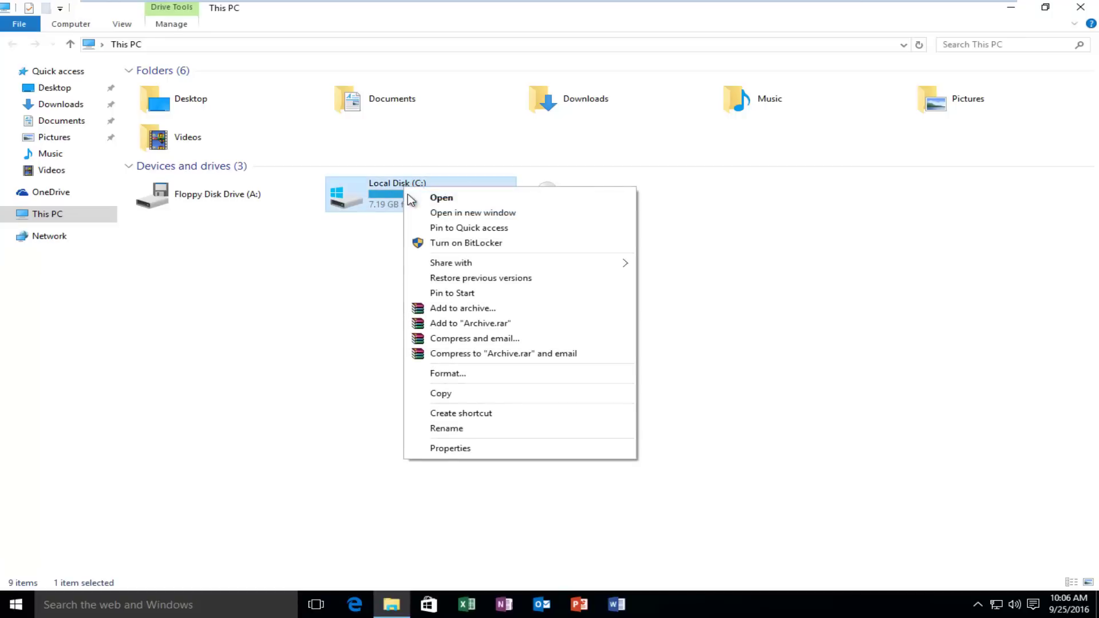
{"action": "left_click", "coordinate": [455, 245]}
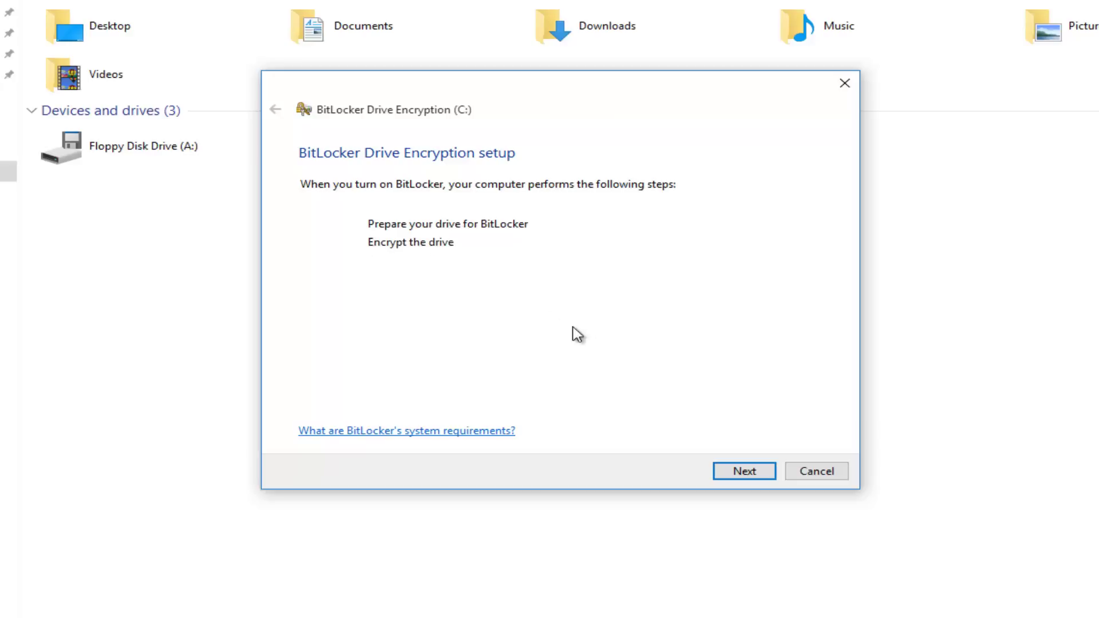
Step: Prepare drive C: for BitLocker in the setup wizard, expanding the preparation details, and restart the computer
{"action": "left_click", "coordinate": [736, 470]}
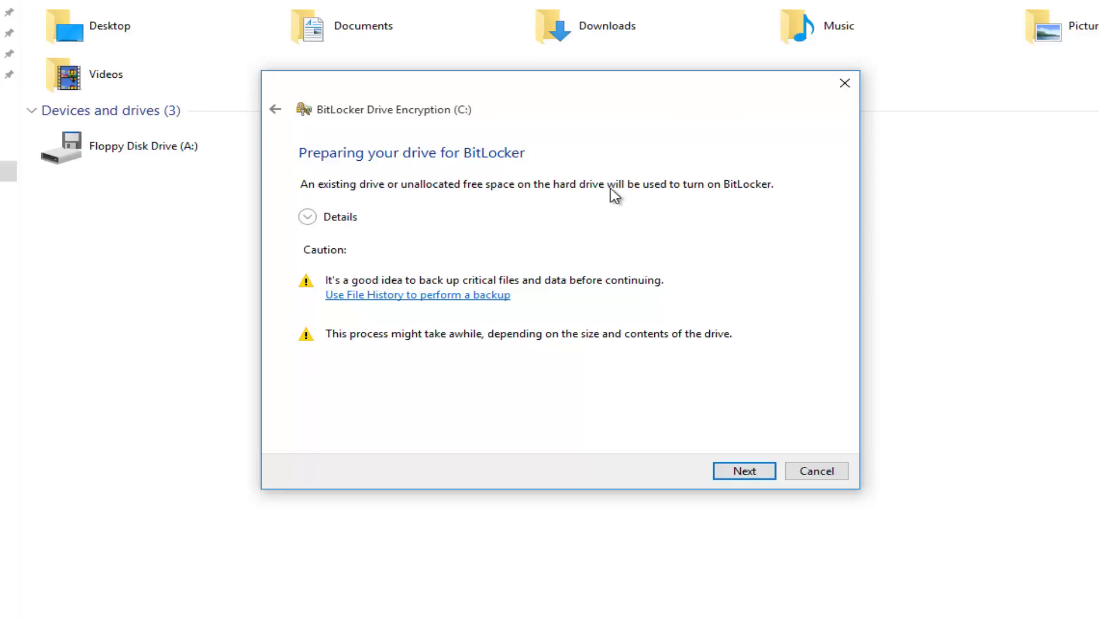
{"action": "left_click", "coordinate": [314, 215]}
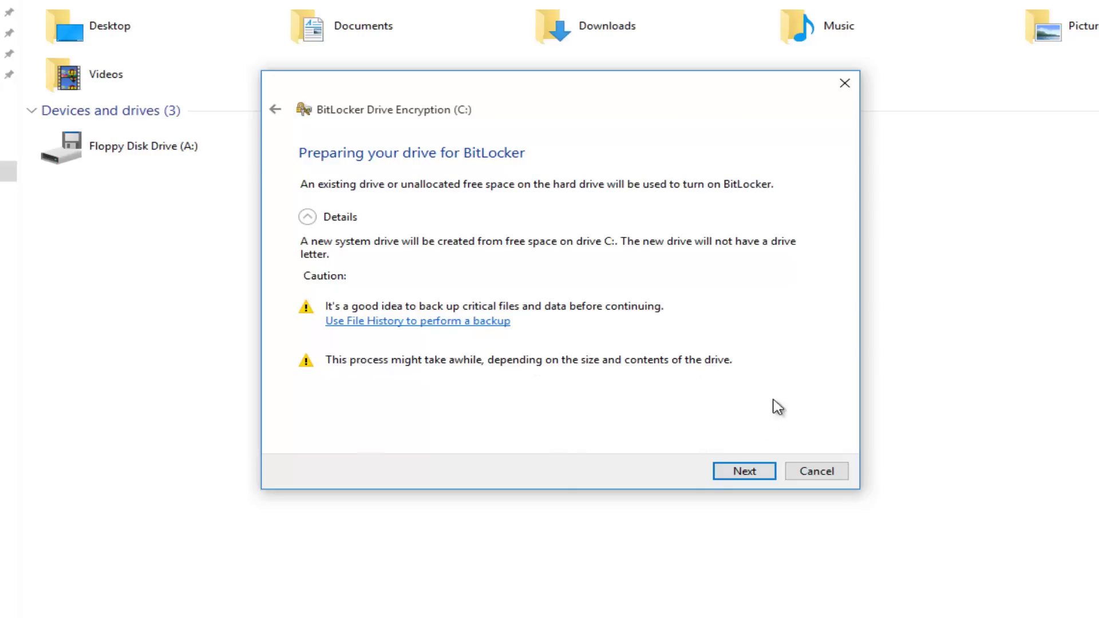
{"action": "left_click", "coordinate": [741, 473]}
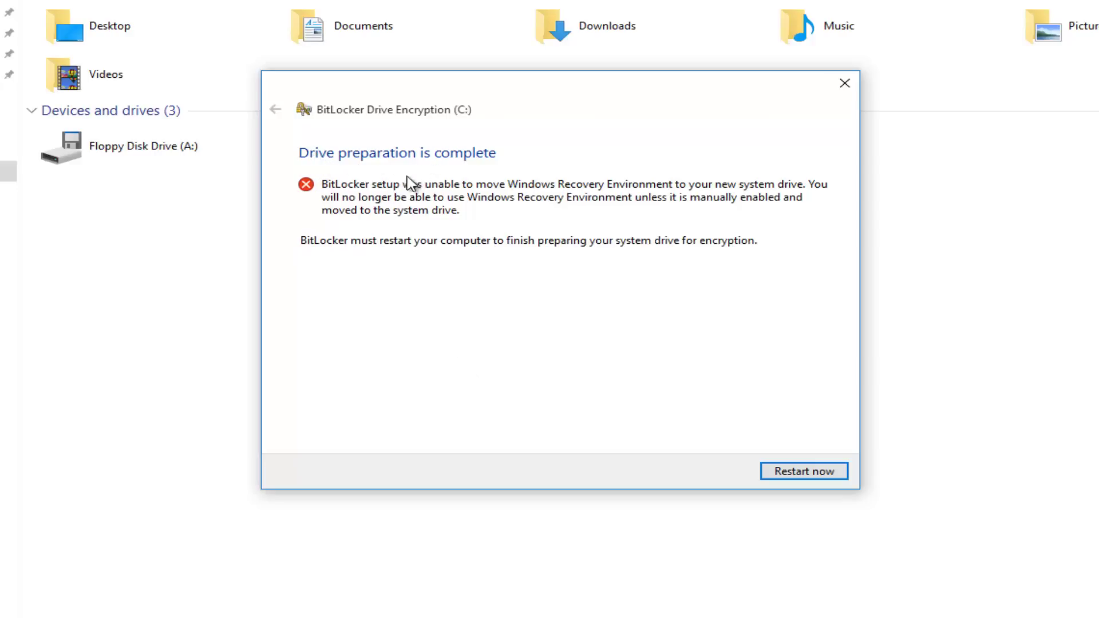
{"action": "left_click", "coordinate": [785, 473]}
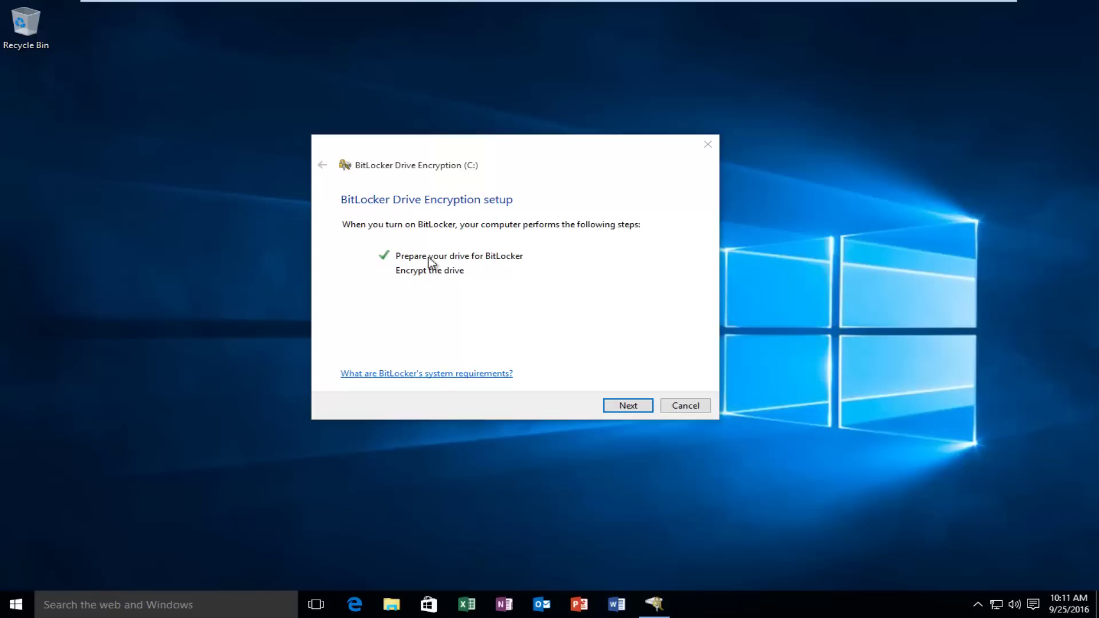
Step: Continue the BitLocker setup and choose entering a password as the way to unlock the drive at startup
{"action": "left_click", "coordinate": [613, 407]}
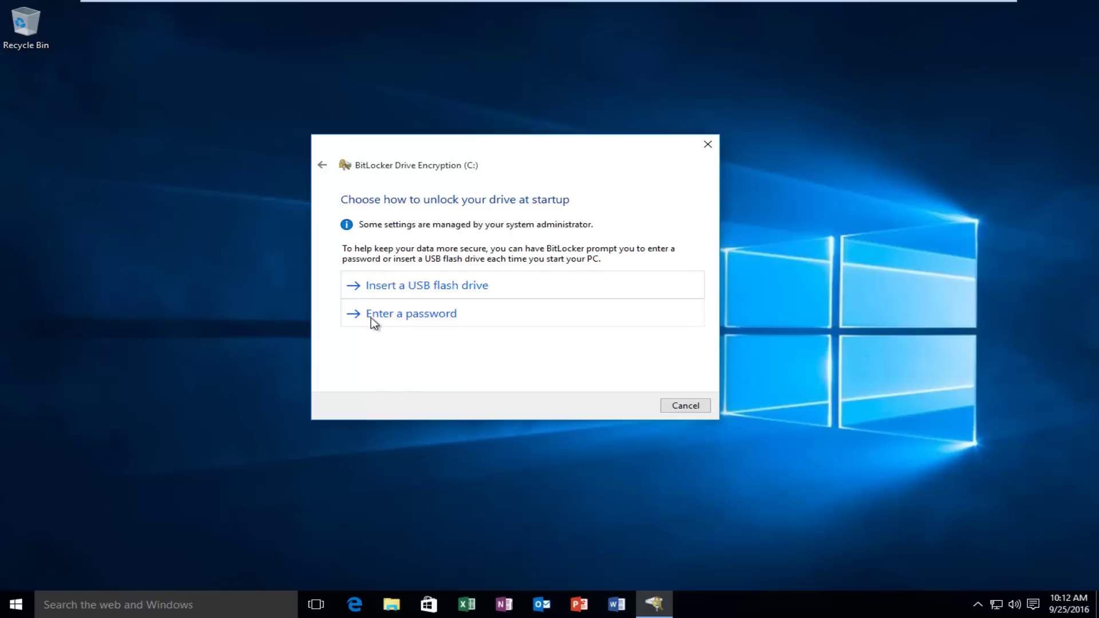
{"action": "left_click", "coordinate": [407, 321]}
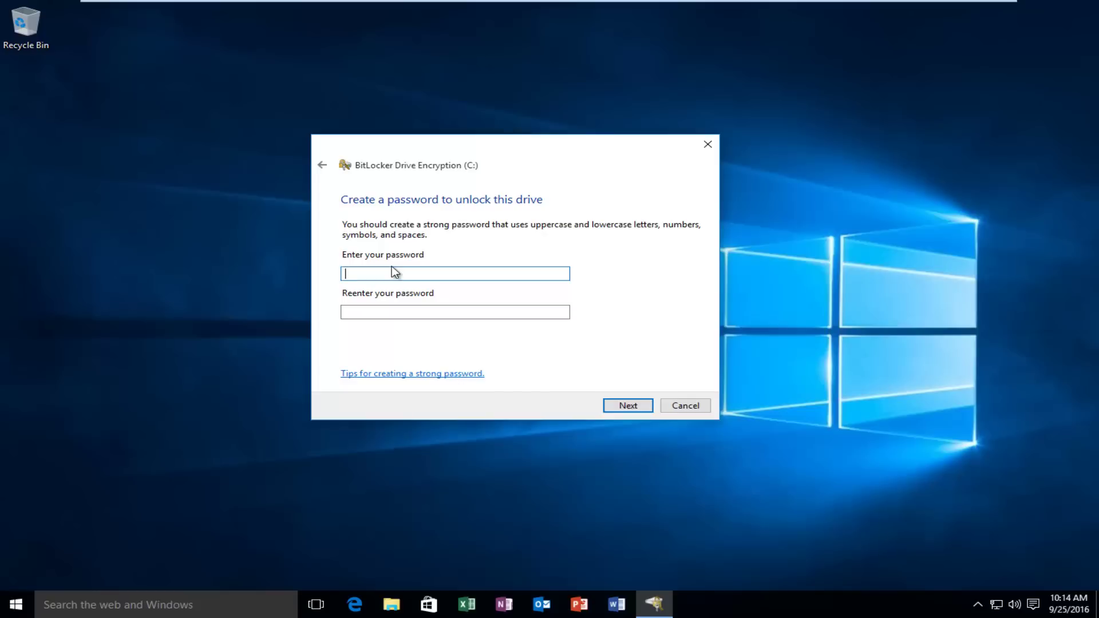
Step: Create the BitLocker unlock password for drive C:, re-enter it to confirm, and continue the setup
{"action": "type", "text": "••••••••••••"}
{"action": "left_click", "coordinate": [380, 312]}
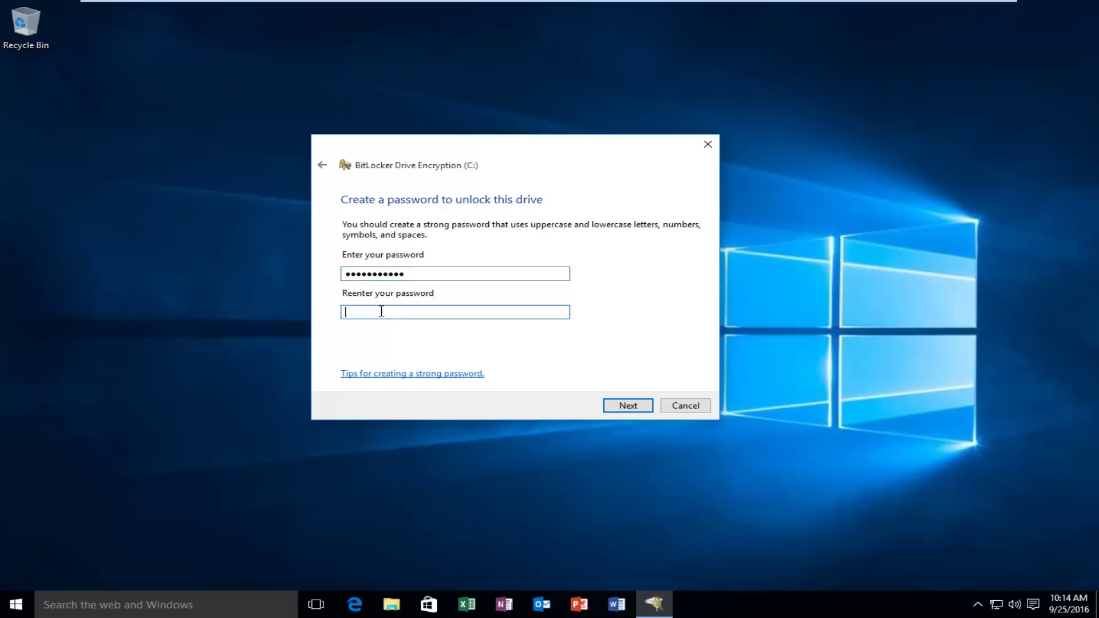
{"action": "type", "text": "••••••••••••"}
{"action": "left_click", "coordinate": [612, 404]}
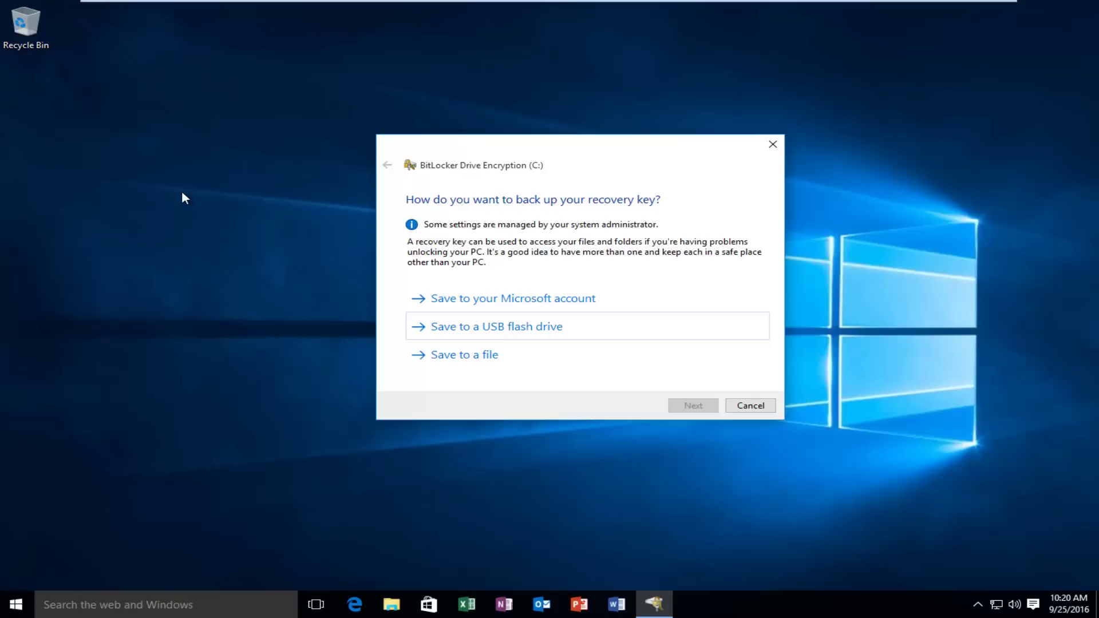
Step: Back up the recovery key to the Lexar (F:) USB flash drive and continue the setup
{"action": "left_click", "coordinate": [468, 328]}
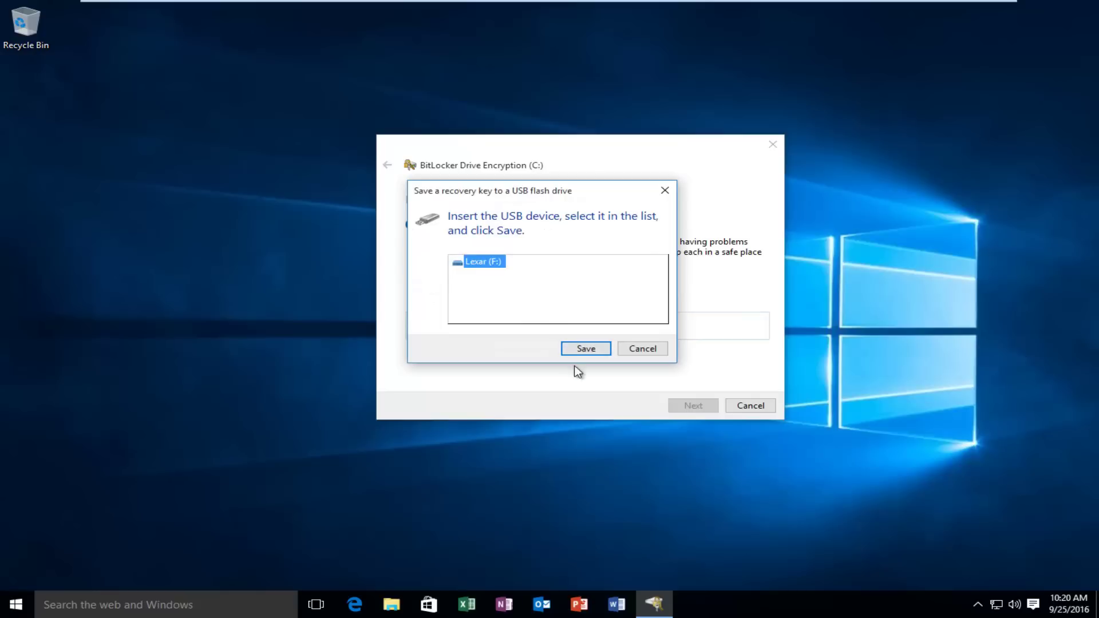
{"action": "left_click", "coordinate": [581, 350]}
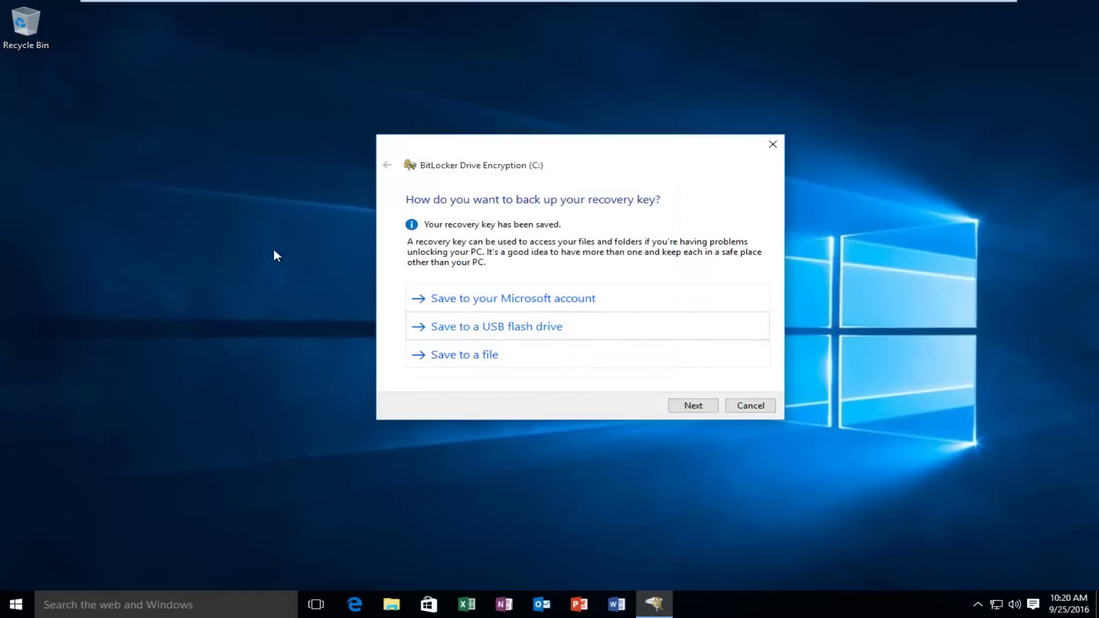
{"action": "left_click", "coordinate": [693, 406]}
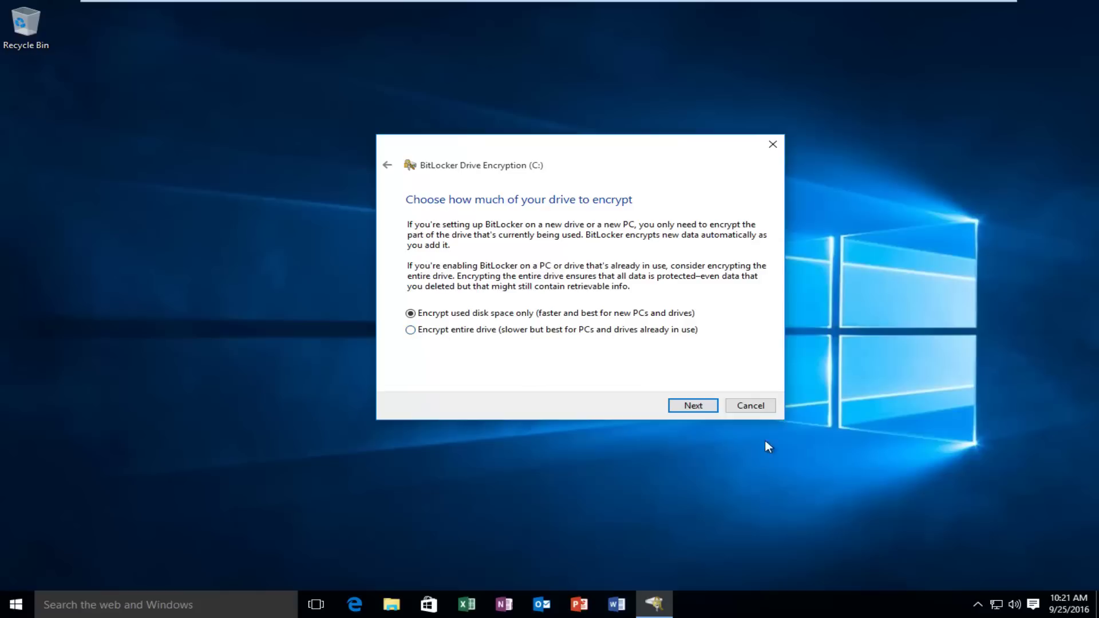
Step: Choose to encrypt used disk space only and continue with the BitLocker system check enabled
{"action": "left_click", "coordinate": [689, 406]}
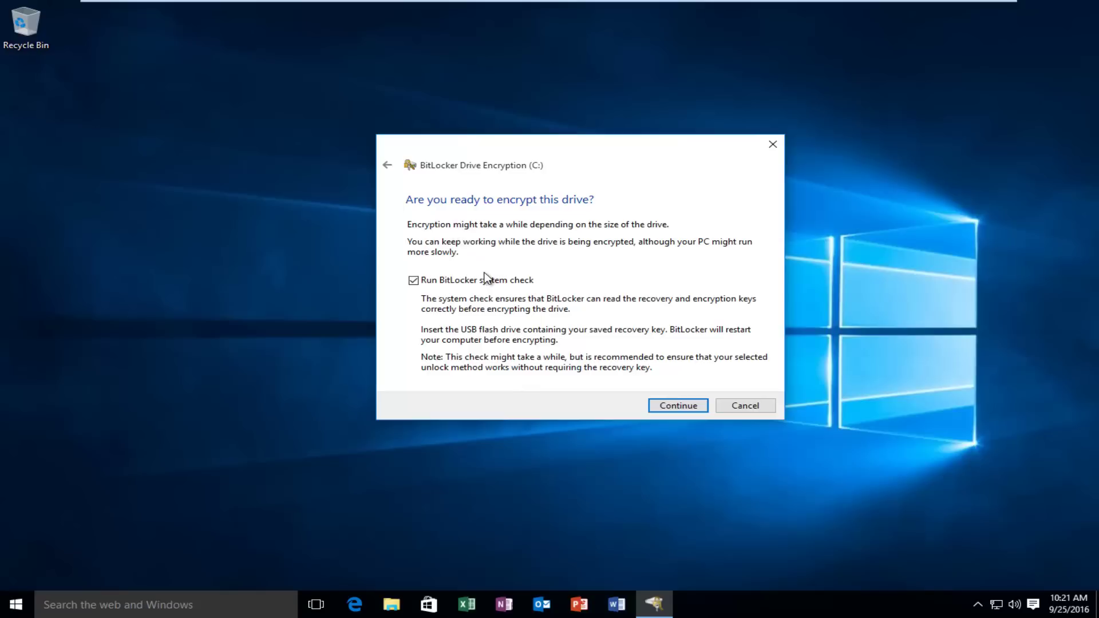
{"action": "left_click", "coordinate": [679, 407]}
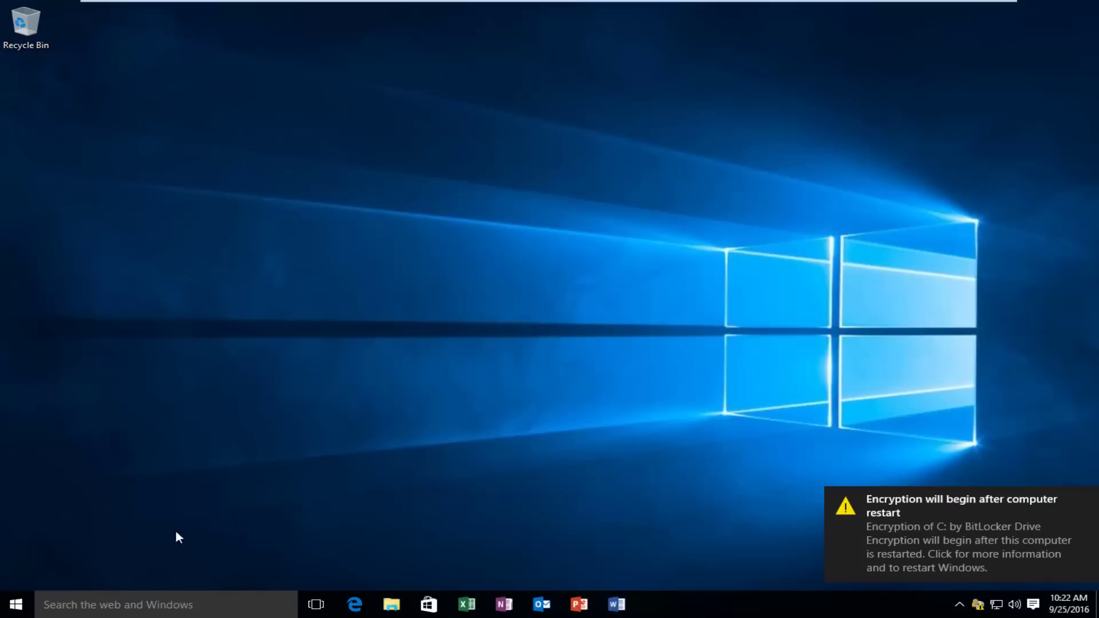
Step: Restart the computer and enter the BitLocker password at startup to unlock the drive
{"action": "left_click", "coordinate": [9, 598]}
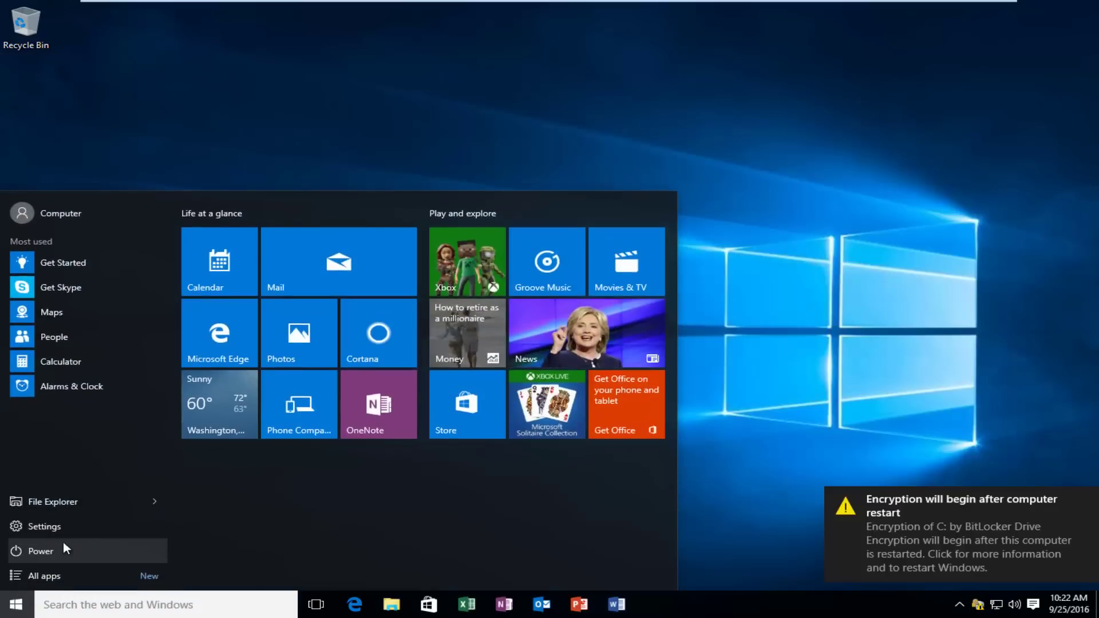
{"action": "left_click", "coordinate": [57, 549]}
{"action": "left_click", "coordinate": [70, 522]}
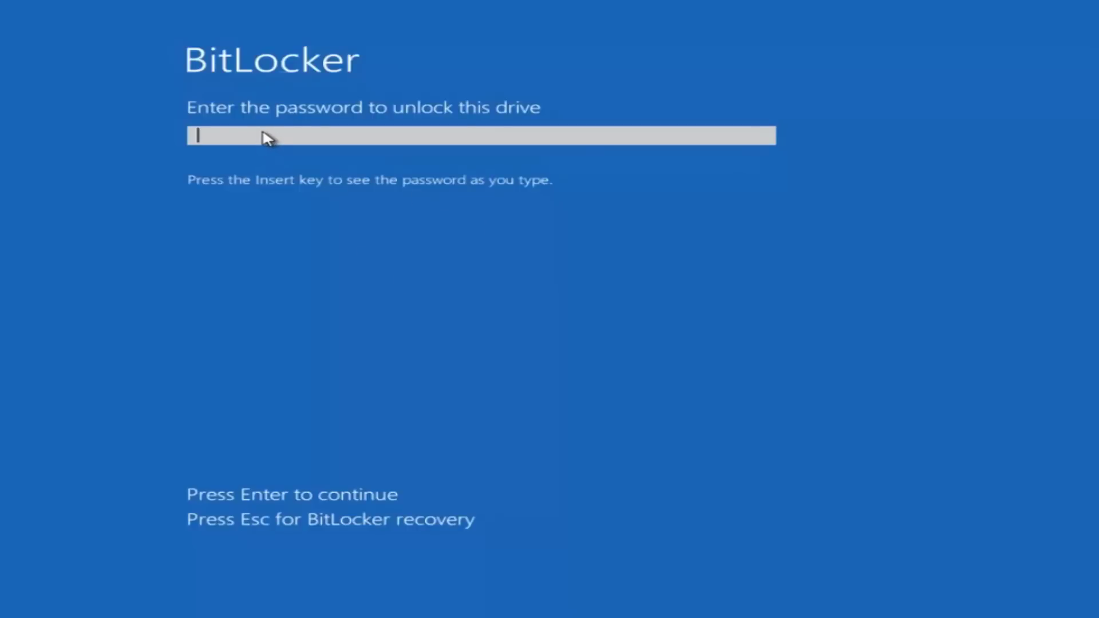
{"action": "type", "text": "•••••••••"}
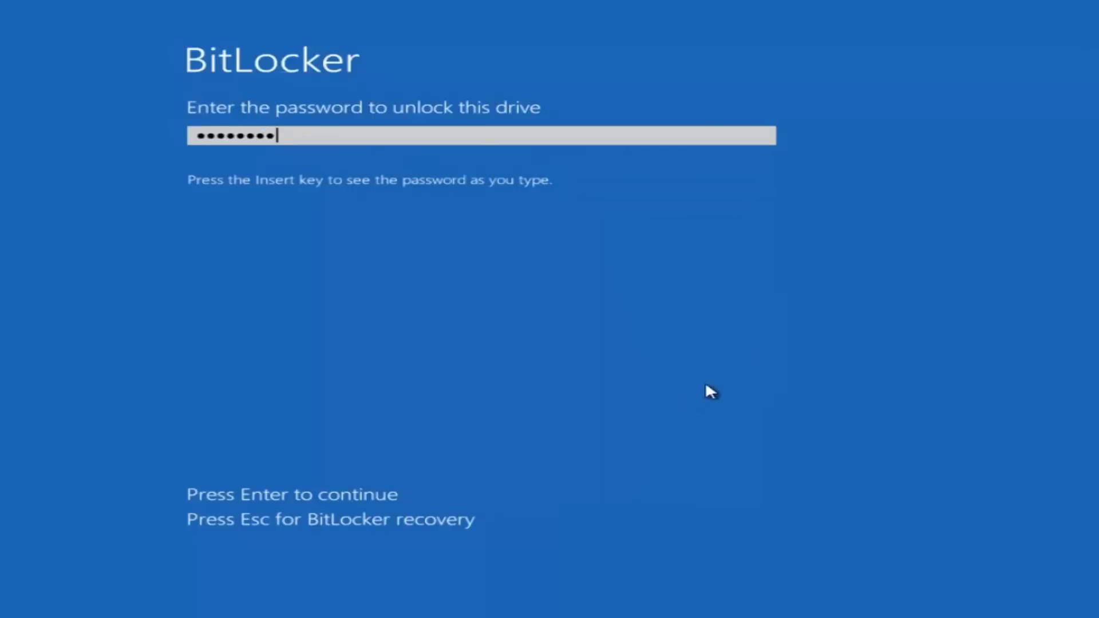